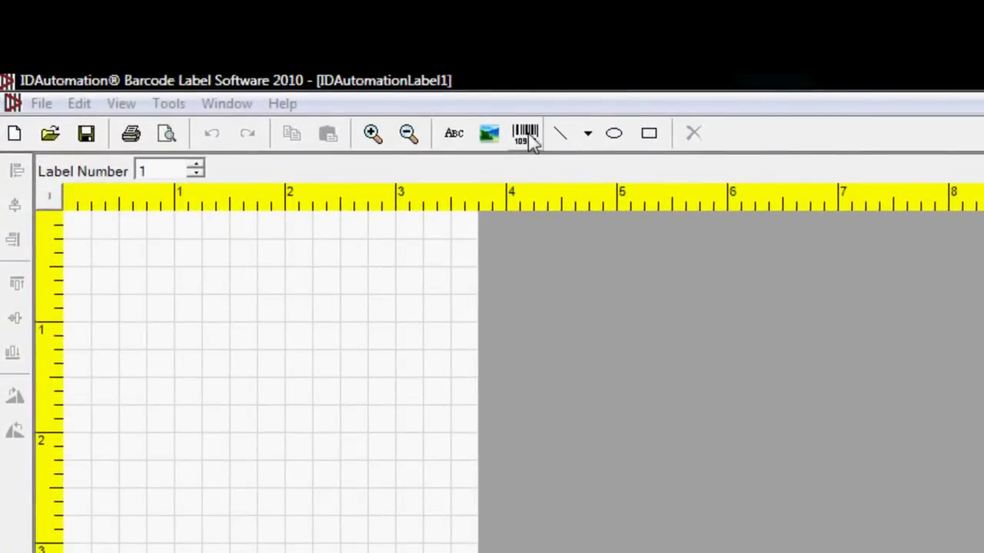
pyautogui.click(528, 136)
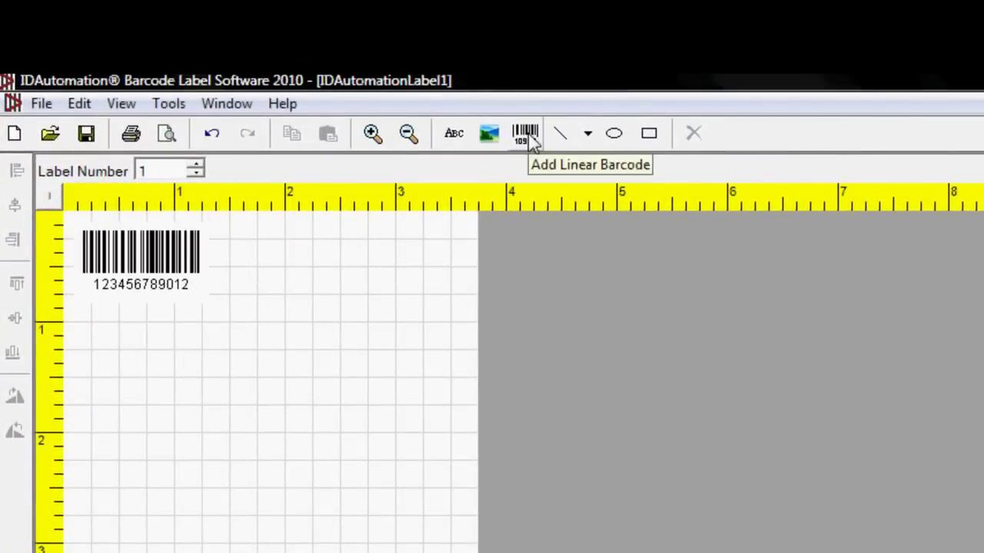
pyautogui.click(459, 143)
pyautogui.moveTo(182, 270); pyautogui.dragTo(285, 387)
pyautogui.moveTo(88, 230); pyautogui.dragTo(271, 501)
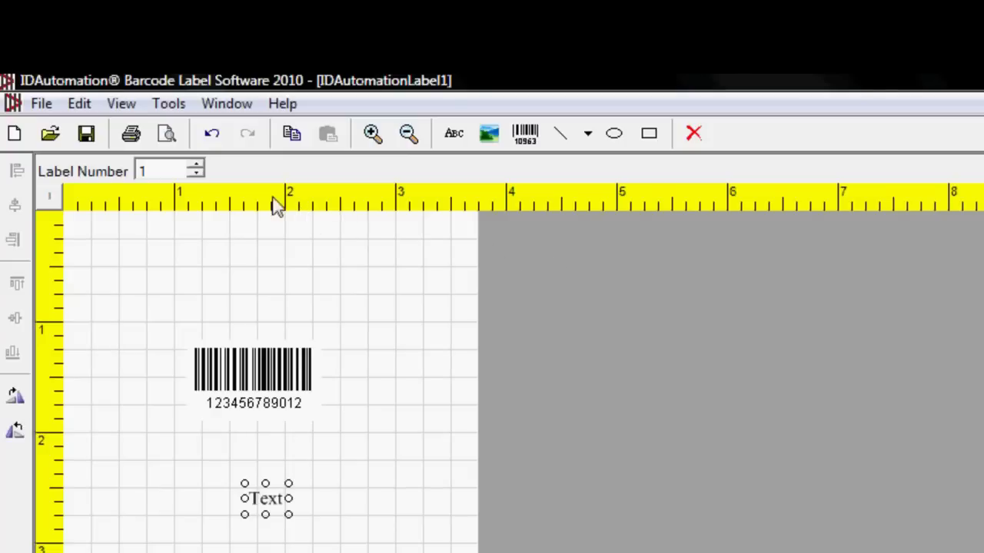
# Open Link External Data from Tools > Data Sets and choose Excel2007 as the data type
pyautogui.click(175, 106)
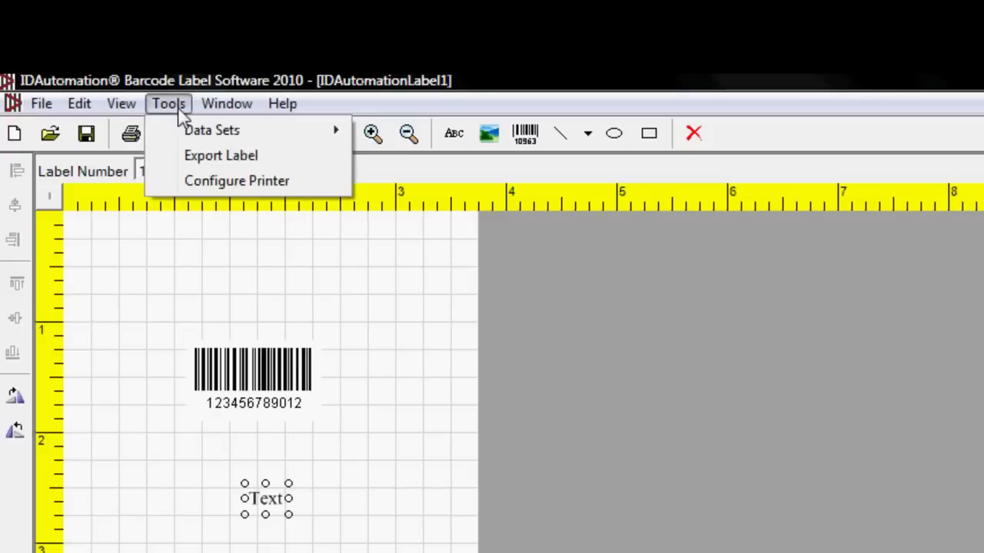
pyautogui.moveTo(213, 136)
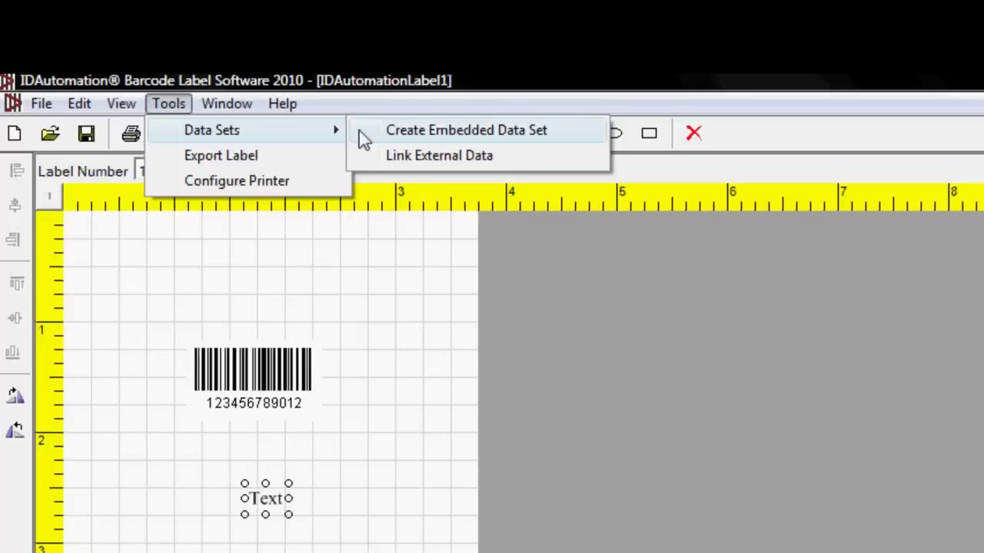
pyautogui.click(404, 163)
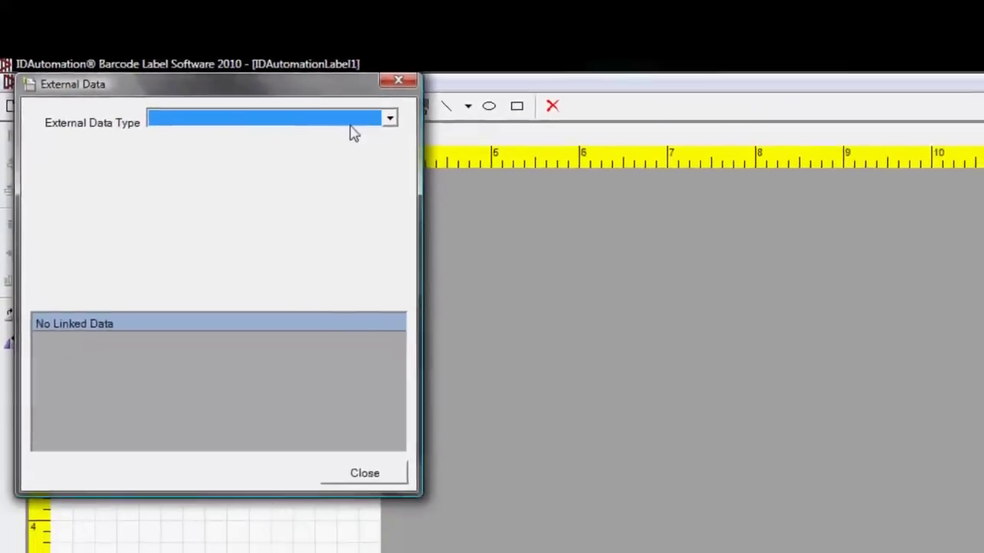
pyautogui.click(355, 110)
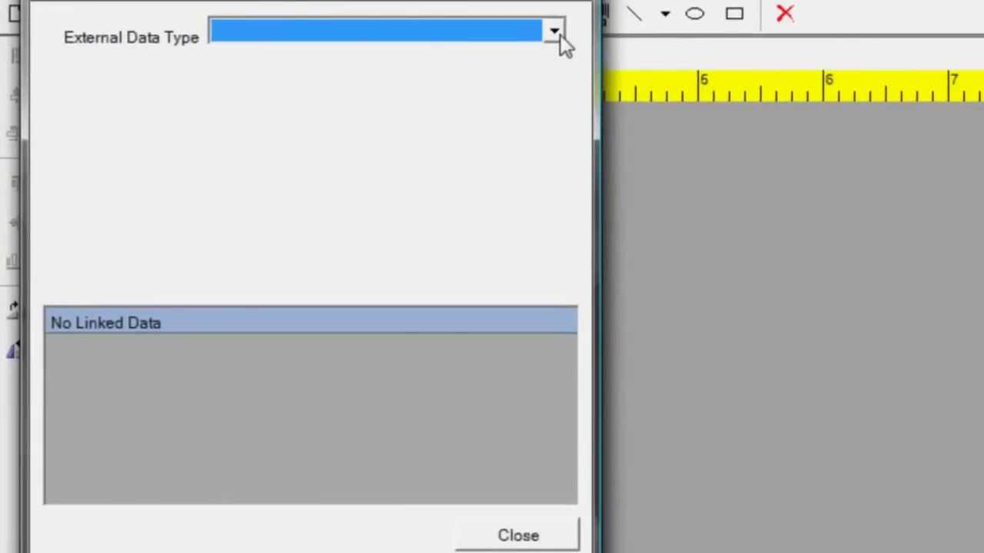
pyautogui.click(561, 34)
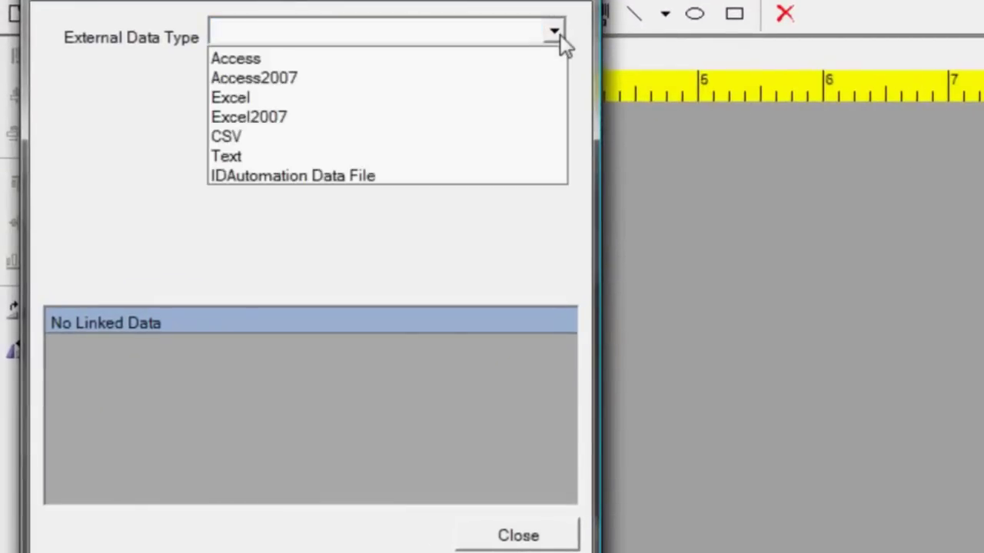
pyautogui.click(361, 119)
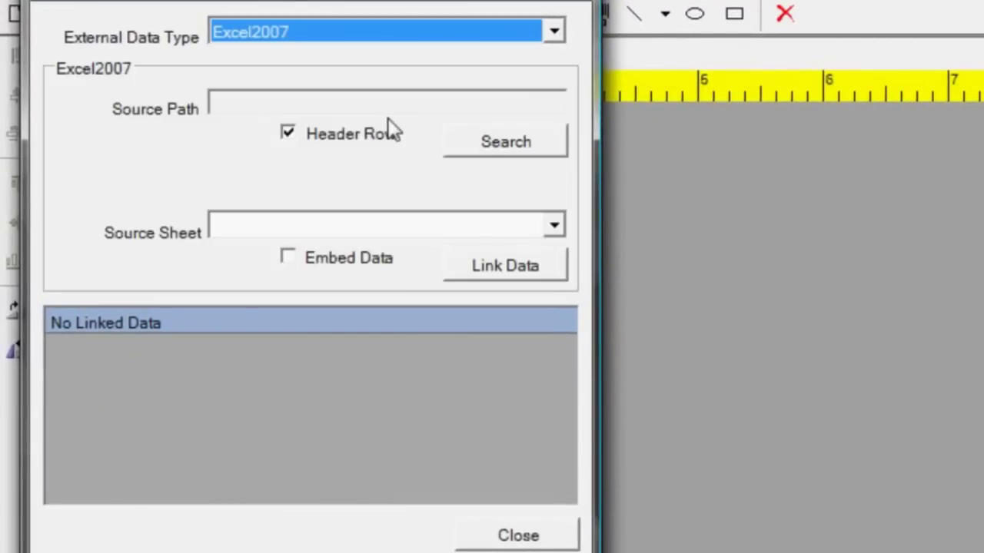
# Link Sheet1 of TestFile.xlsx with Header Row checked, listing Blue 69401, Green 44079
pyautogui.click(485, 143)
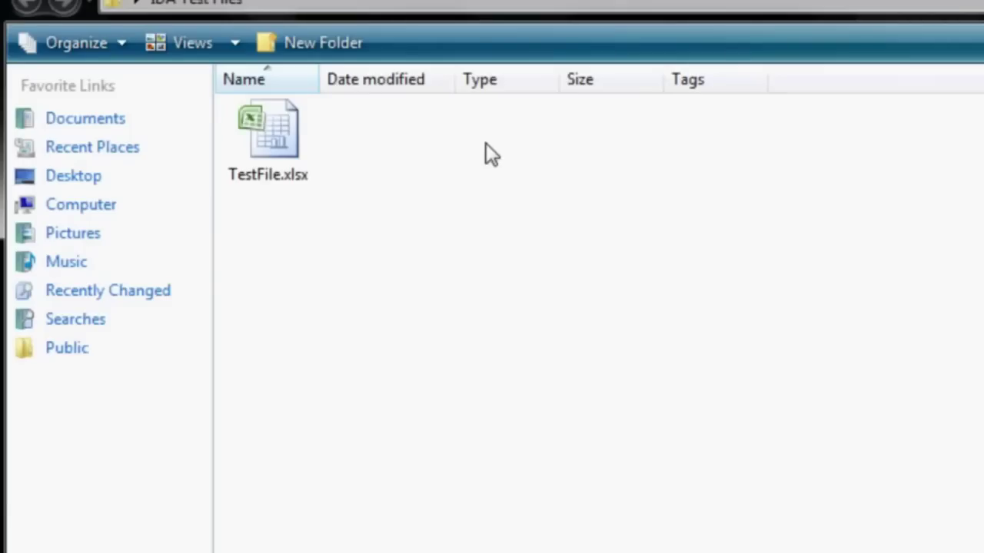
pyautogui.doubleClick(278, 123)
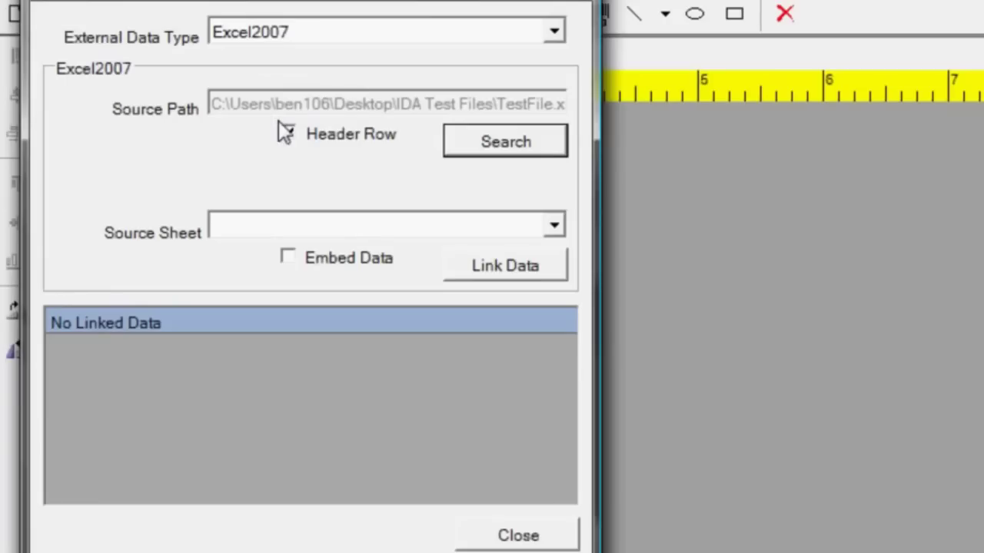
pyautogui.click(286, 132)
pyautogui.click(555, 229)
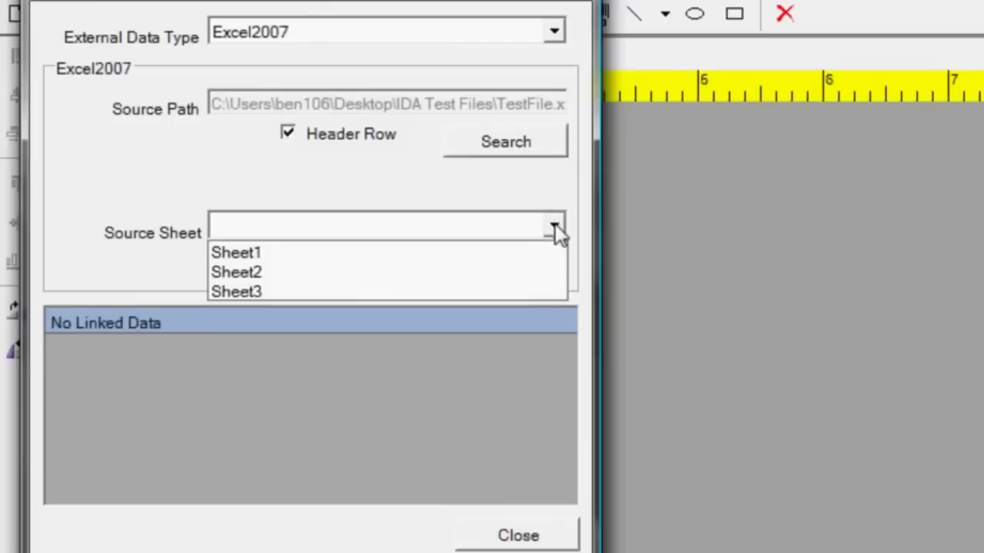
pyautogui.click(496, 254)
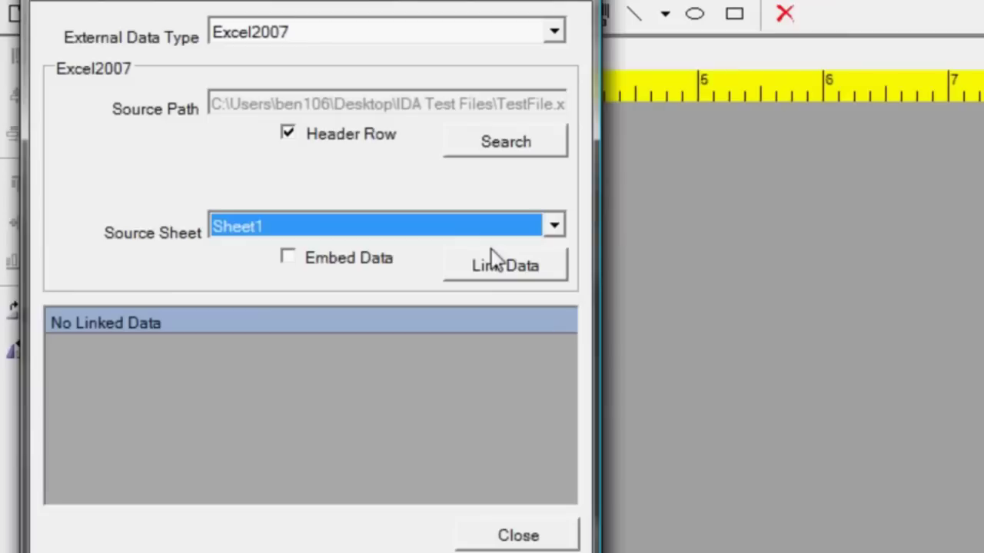
pyautogui.click(496, 269)
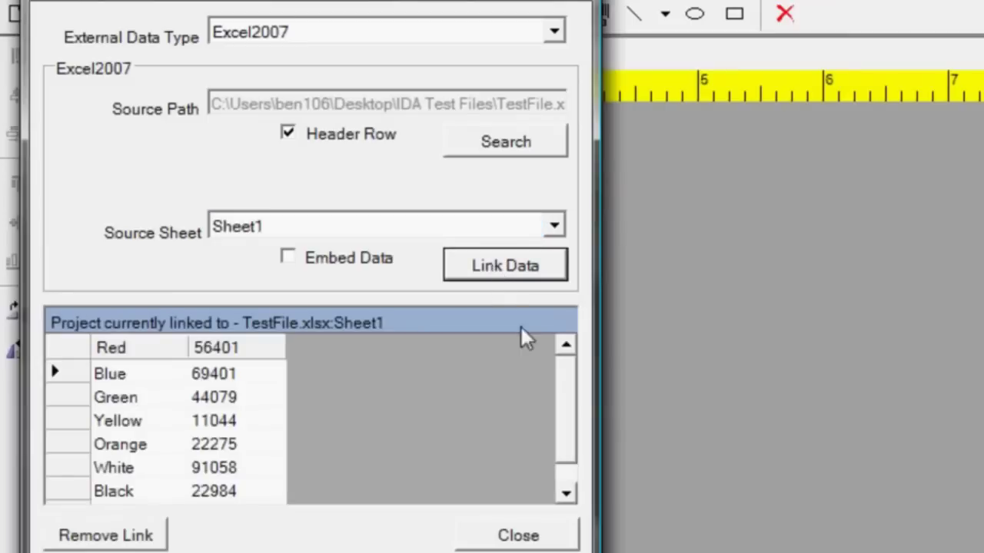
# Relink the sheet with Header Row unchecked so Red 56401 counts as data, then close
pyautogui.scroll(-1, 562, 373)
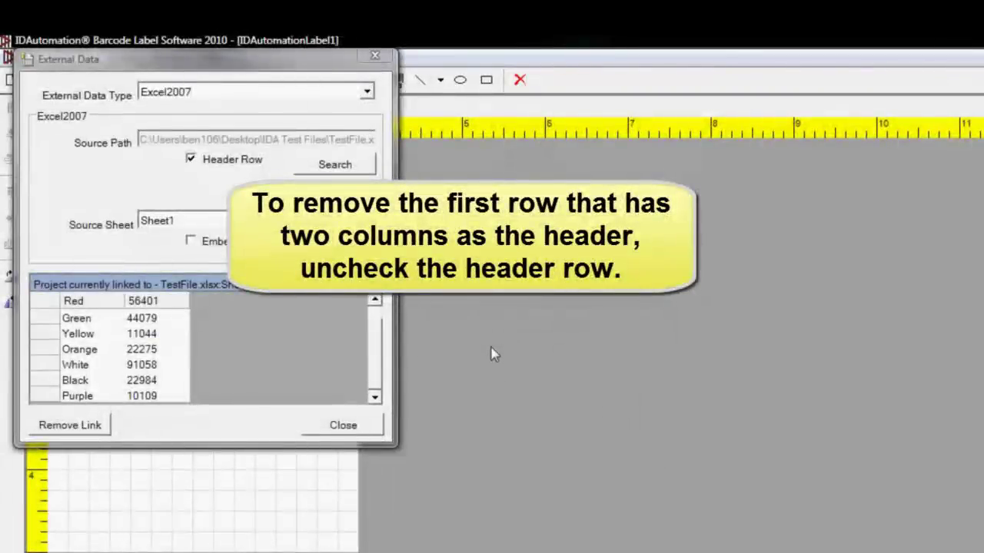
pyautogui.click(192, 162)
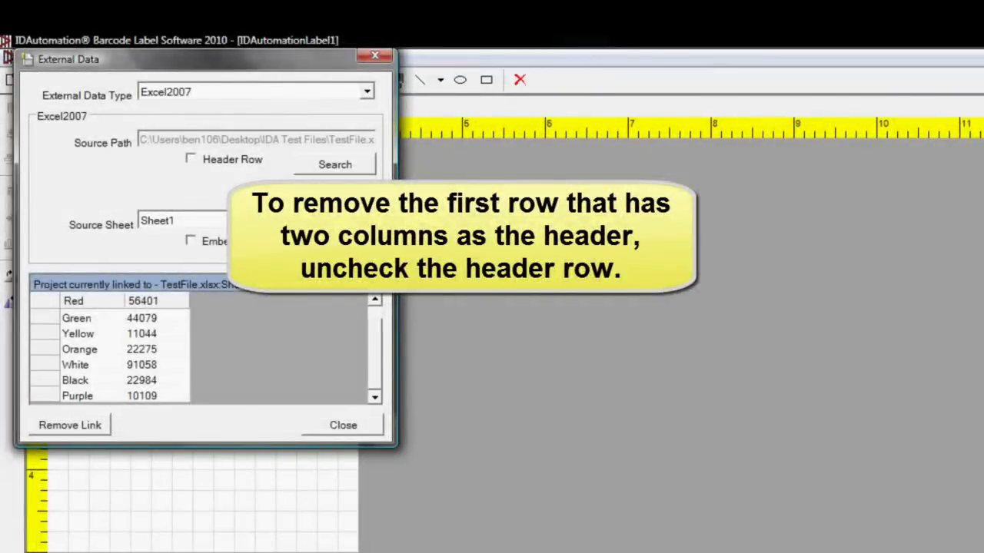
pyautogui.click(323, 247)
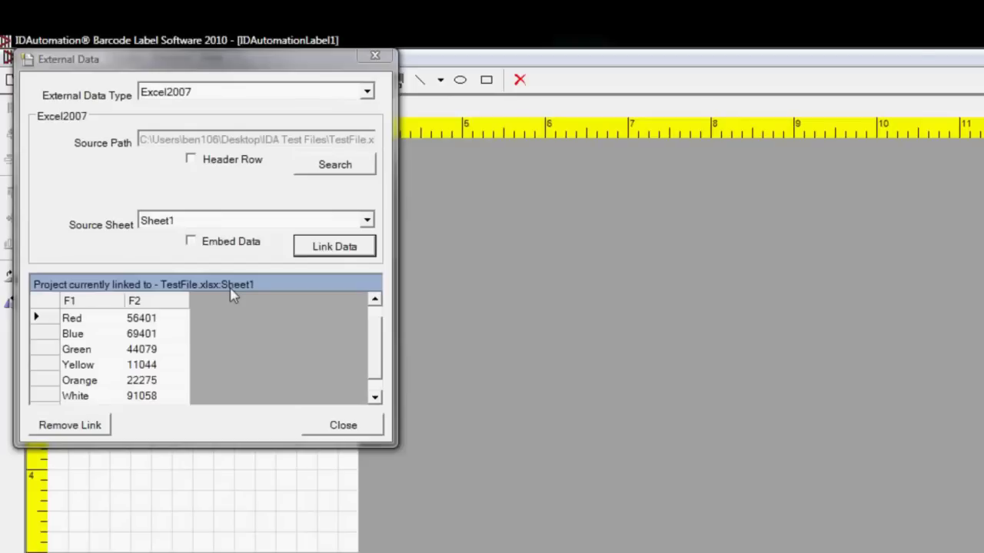
pyautogui.click(341, 428)
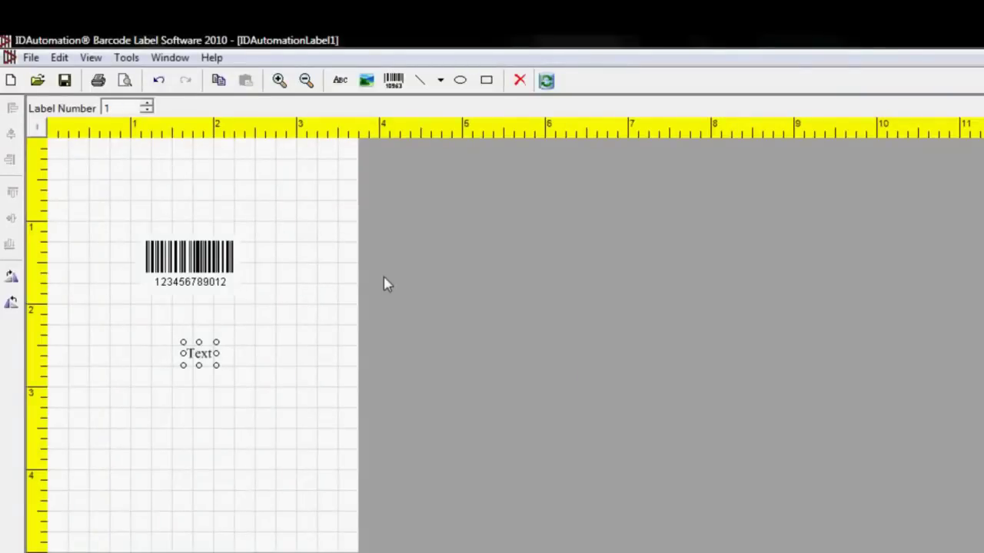
# Check the 3.75 × 5 inch label properties without changes, then bring up the barcode's context menu
pyautogui.rightClick(210, 264)
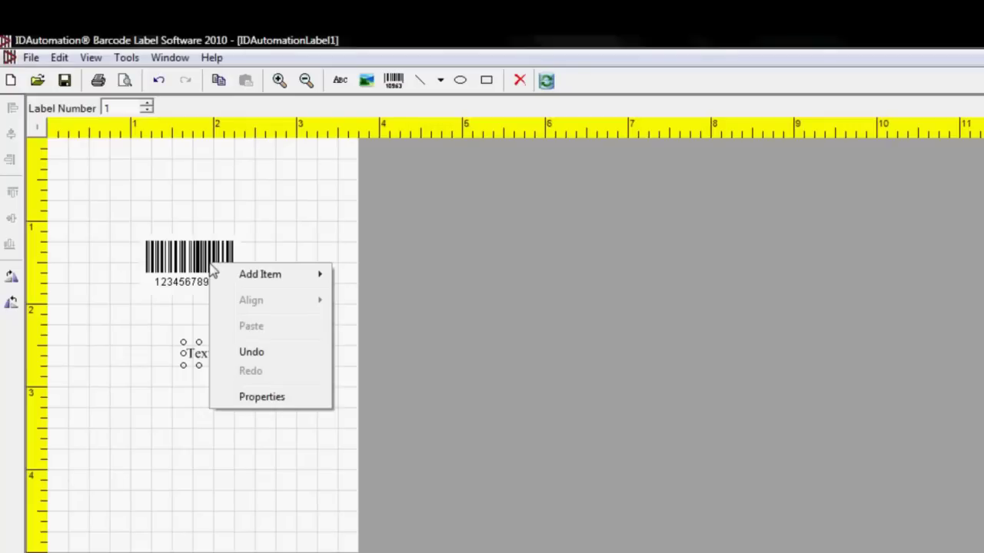
pyautogui.click(250, 398)
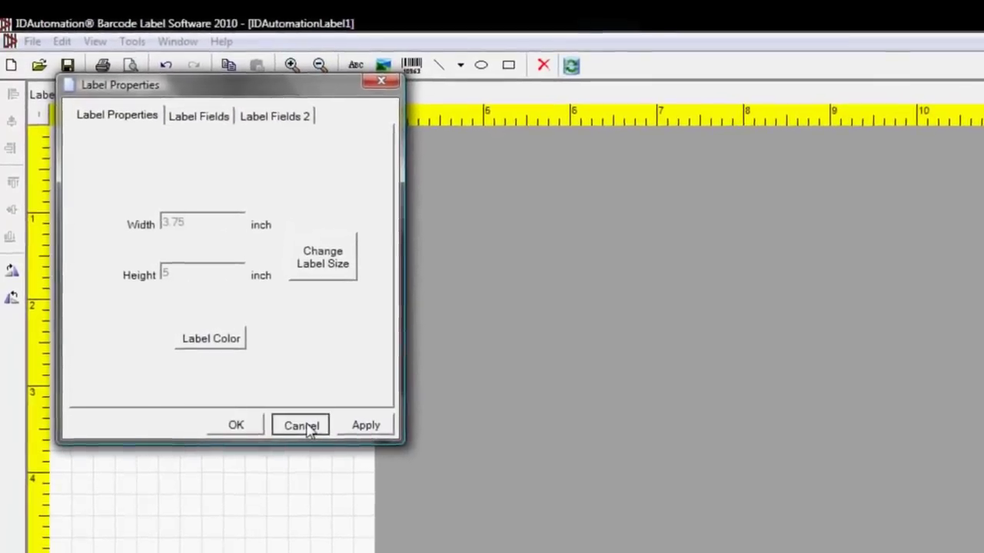
pyautogui.click(288, 424)
pyautogui.click(201, 233)
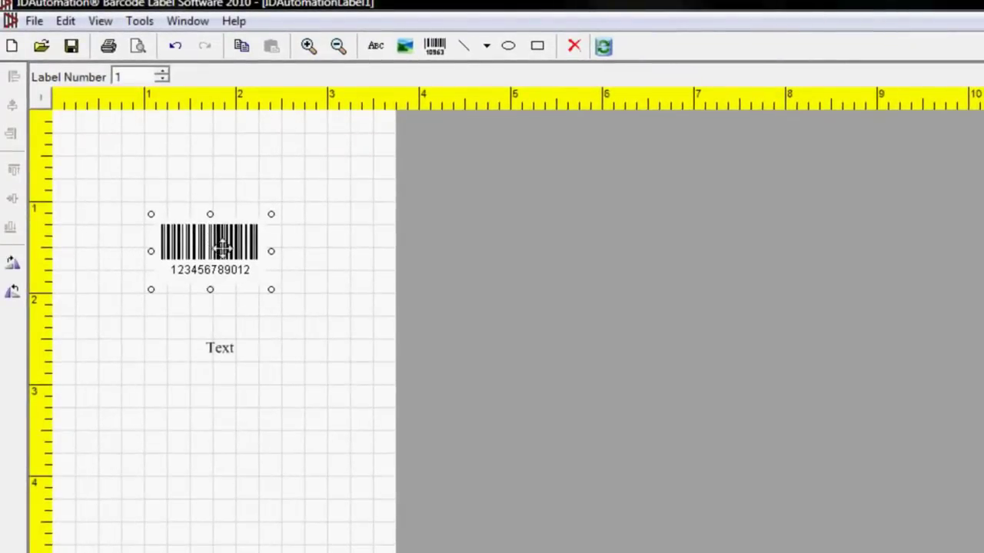
pyautogui.rightClick(227, 257)
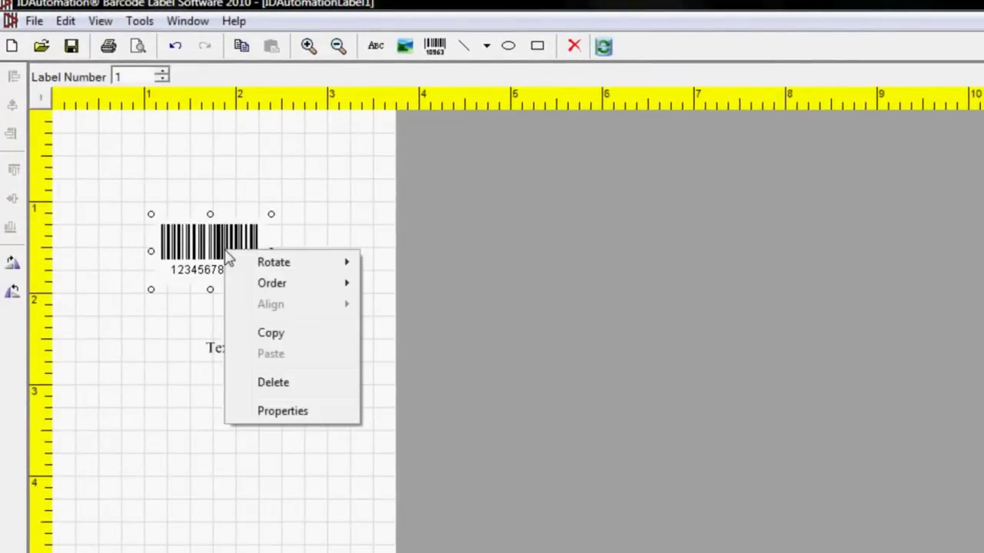
# Set the barcode's Value Type to External DataSource, Source Column 2, and apply it
pyautogui.click(277, 411)
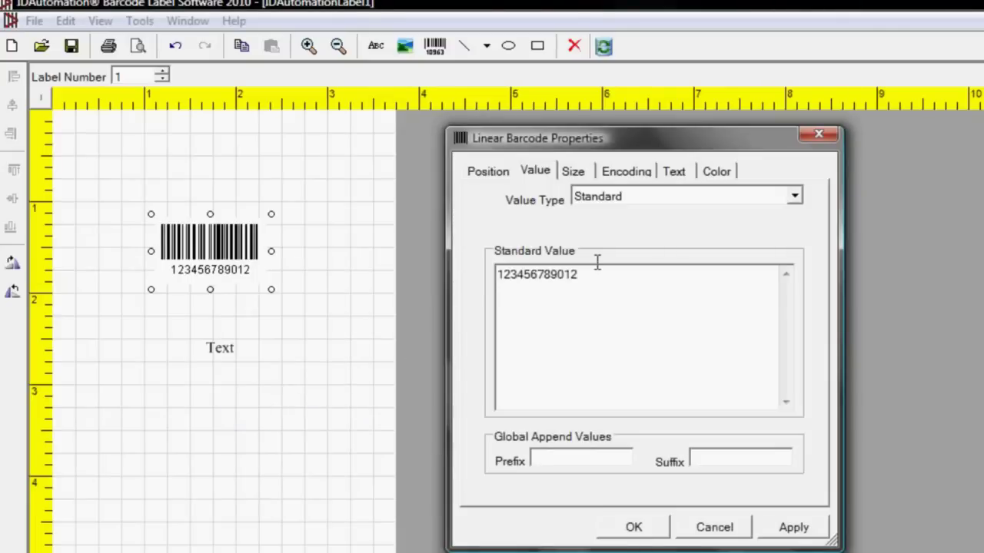
pyautogui.click(795, 198)
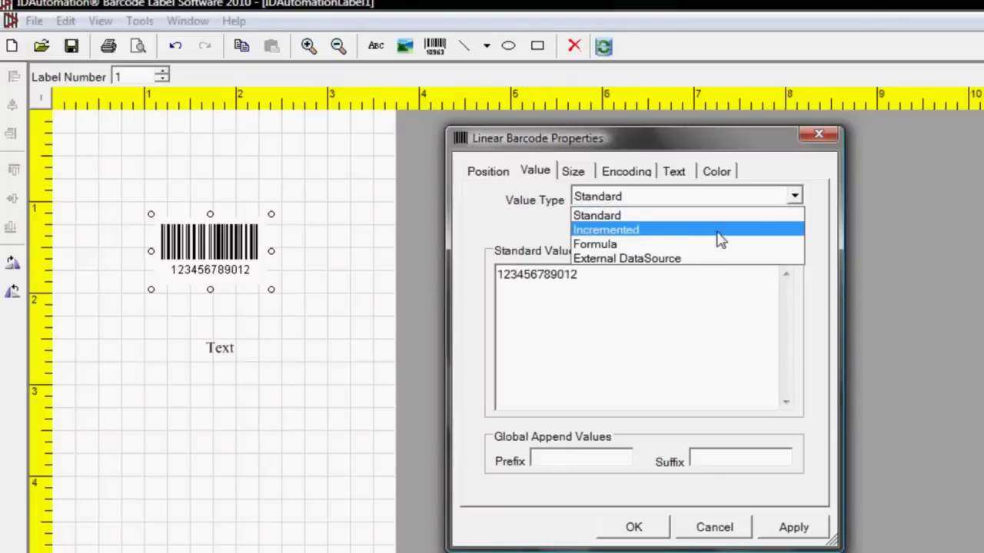
pyautogui.click(679, 262)
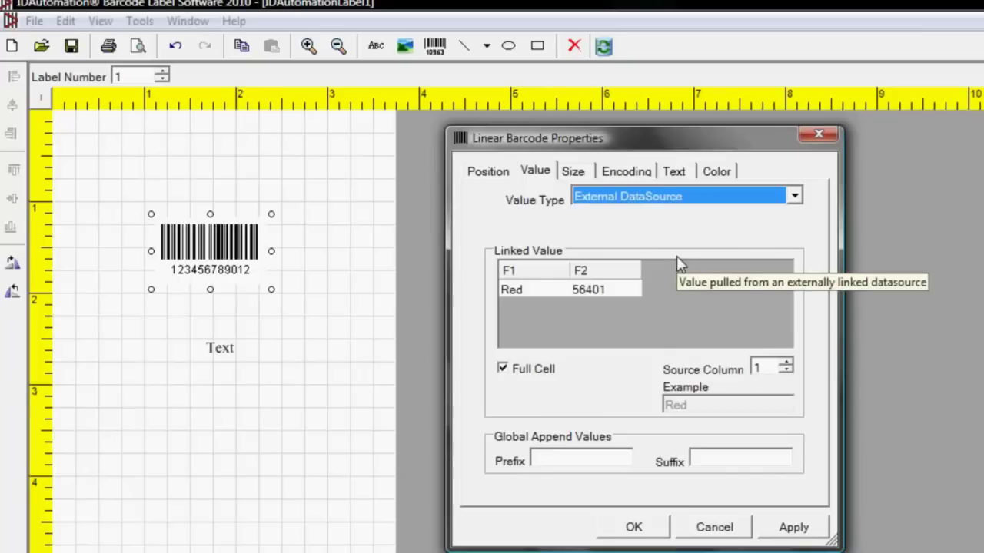
pyautogui.click(786, 365)
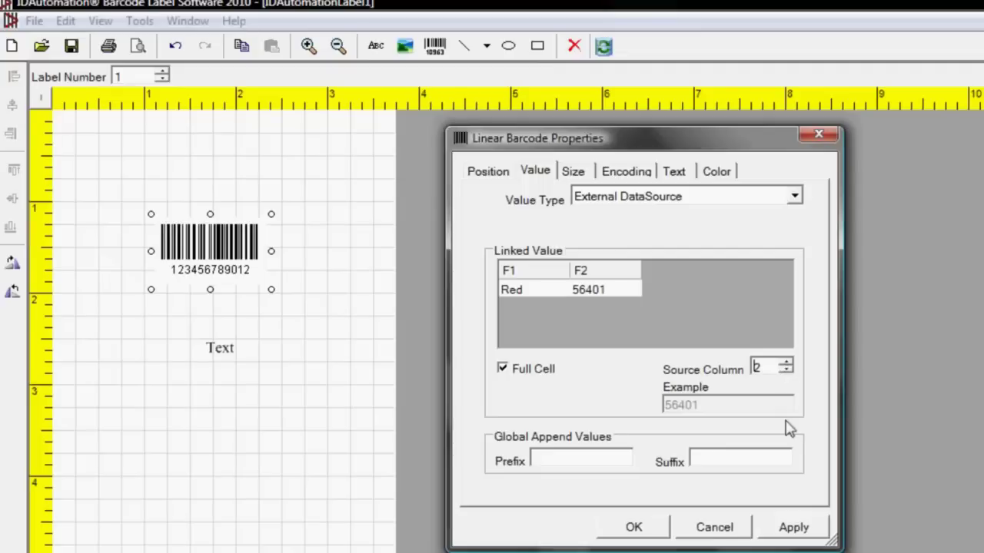
pyautogui.click(791, 534)
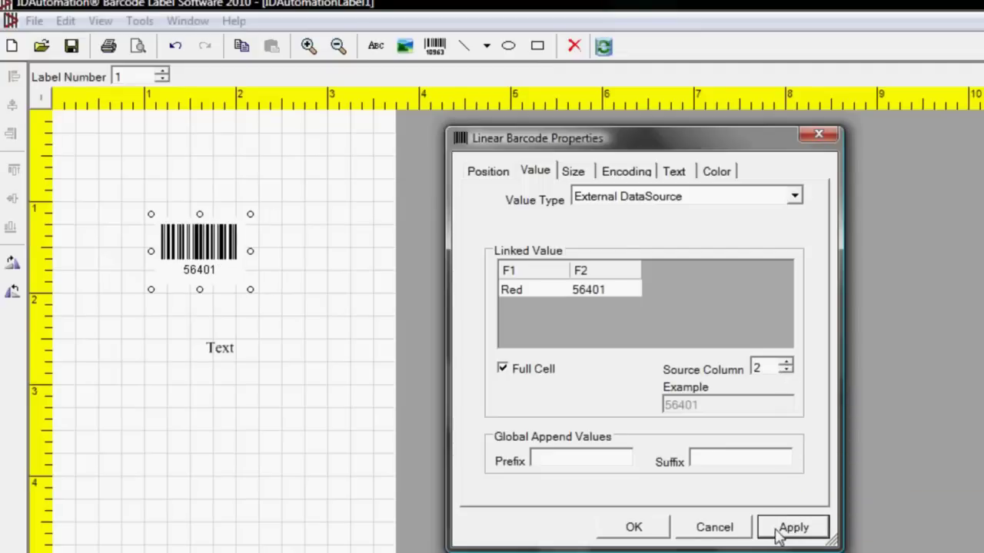
pyautogui.click(657, 529)
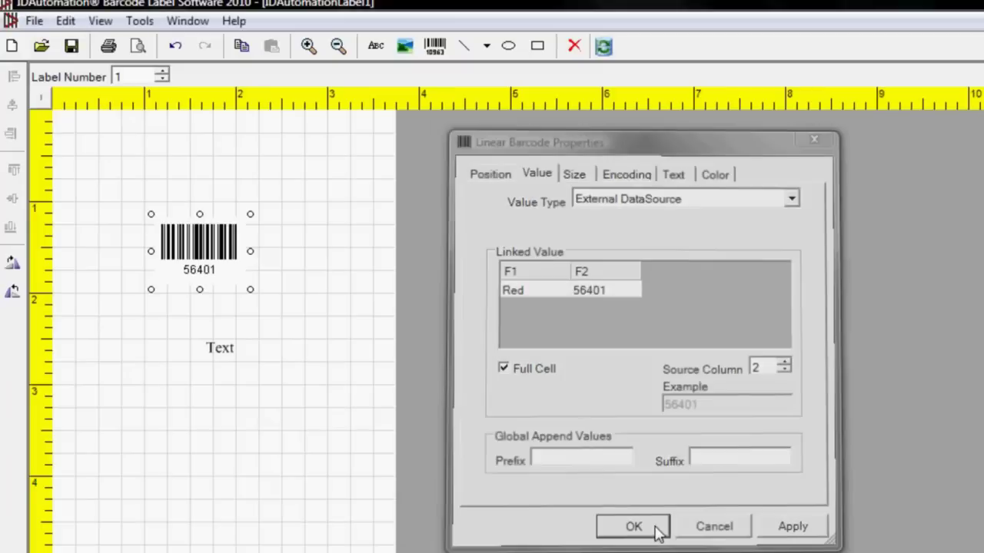